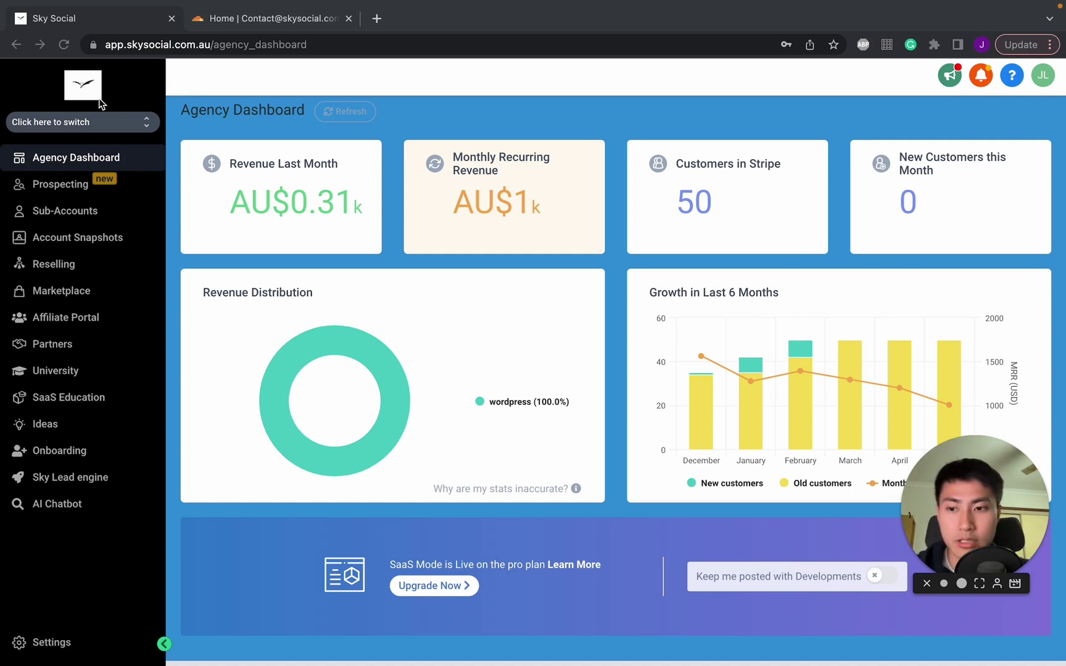
- Open the agency Settings area at the My Profile page
{"action": "left_click", "coordinate": [62, 644]}
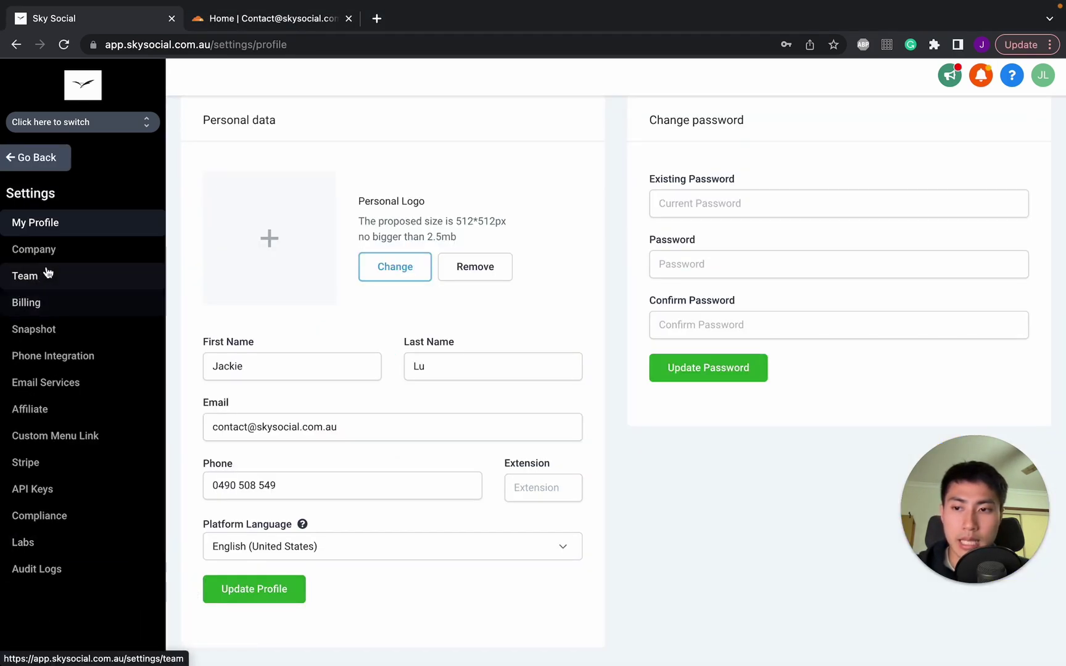
- Open Company settings and find the Whitelabel Domain field showing app.skysocial.com.au
{"action": "left_click", "coordinate": [57, 251]}
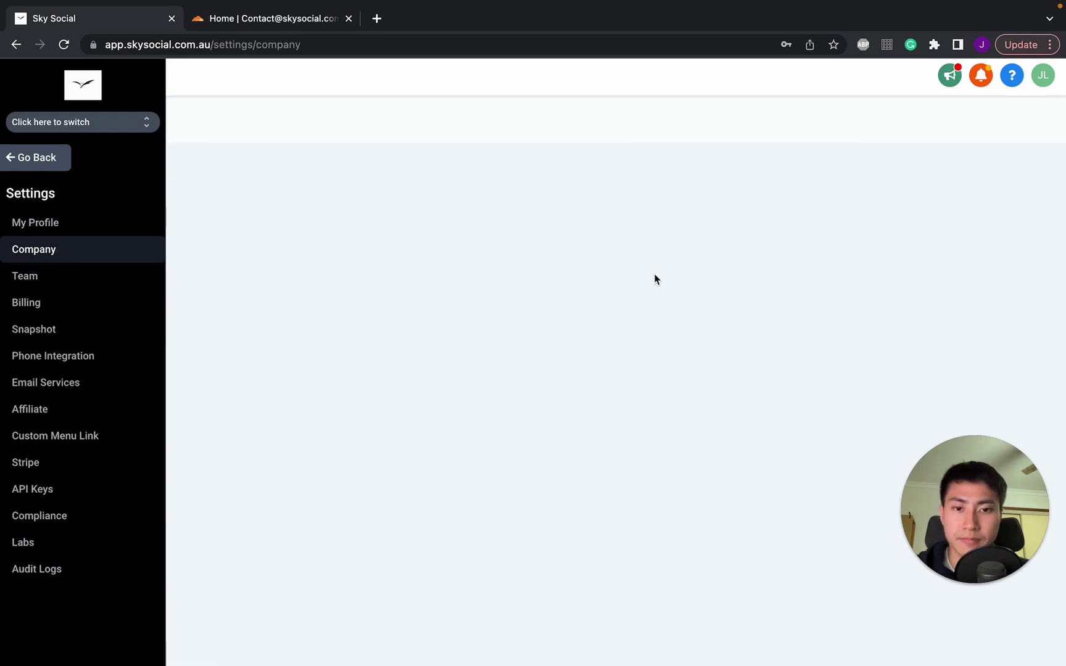
{"action": "scroll", "coordinate": [607, 298], "scroll_direction": "down", "scroll_amount": 3}
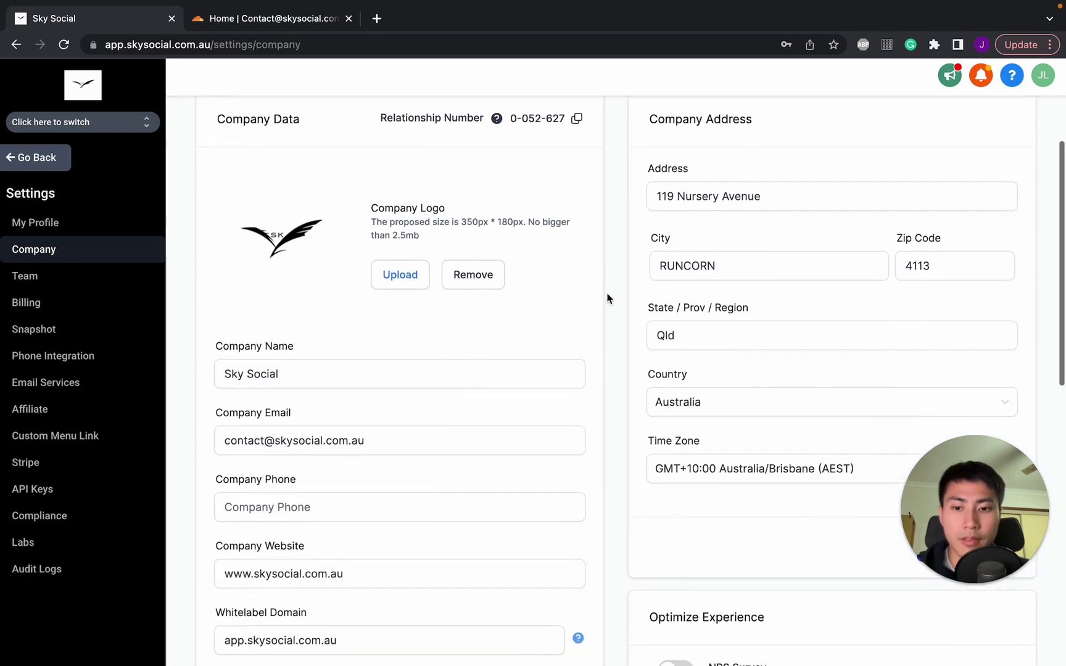
{"action": "scroll", "coordinate": [607, 298], "scroll_direction": "down", "scroll_amount": 1}
{"action": "scroll", "coordinate": [607, 298], "scroll_direction": "down", "scroll_amount": 3}
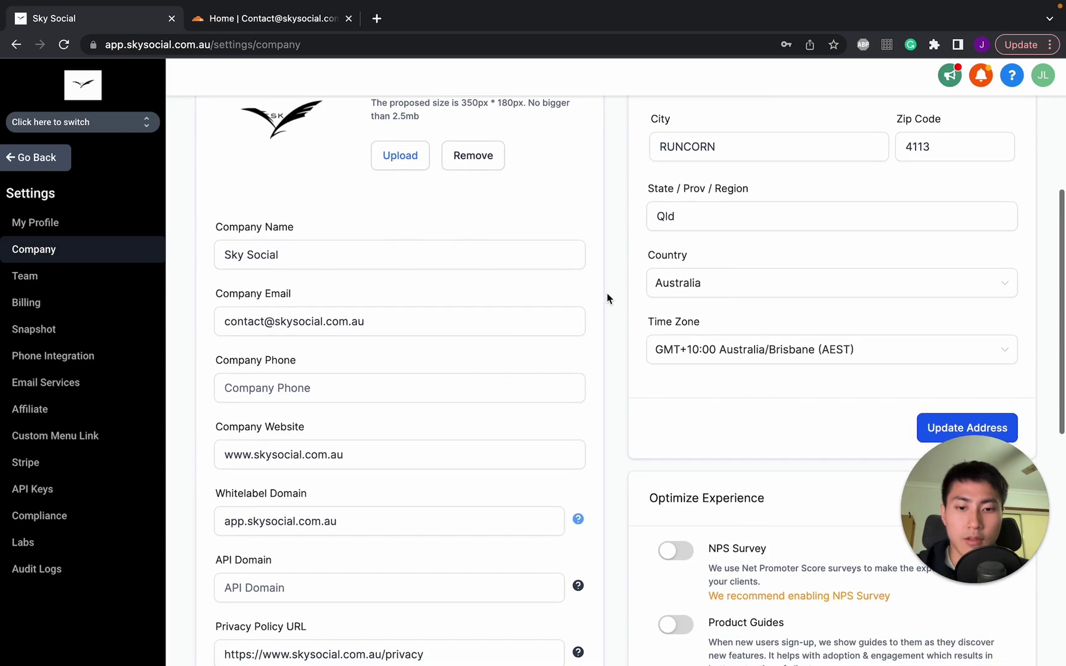
{"action": "scroll", "coordinate": [607, 298], "scroll_direction": "down", "scroll_amount": 2}
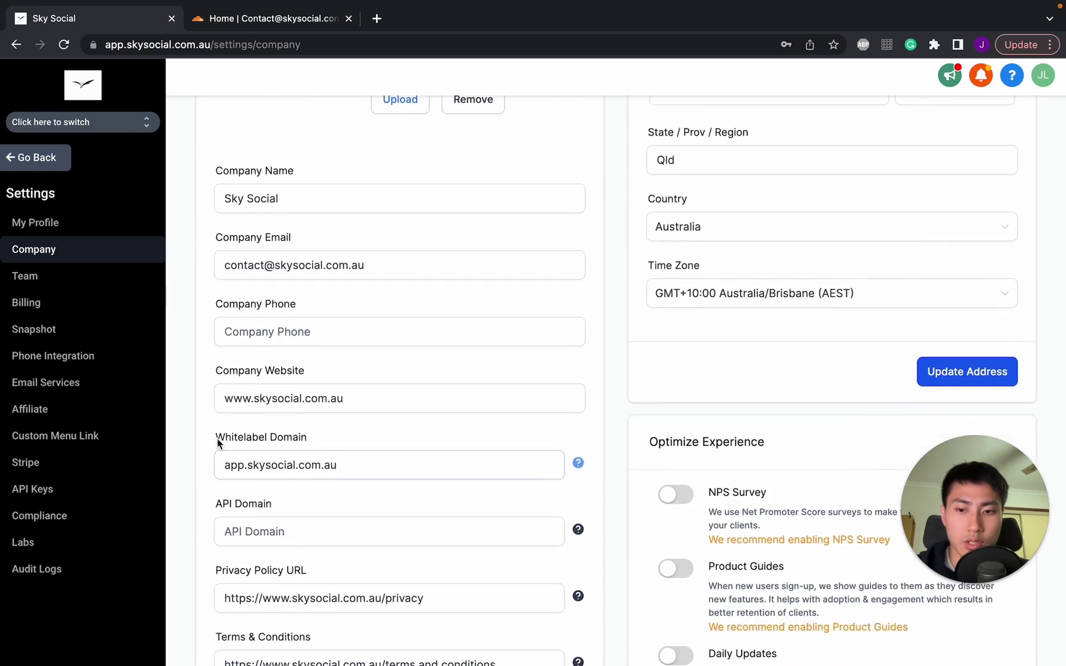
{"action": "left_click_drag", "start_coordinate": [219, 443], "coordinate": [220, 467]}
{"action": "left_click", "coordinate": [342, 456]}
{"action": "left_click", "coordinate": [220, 467]}
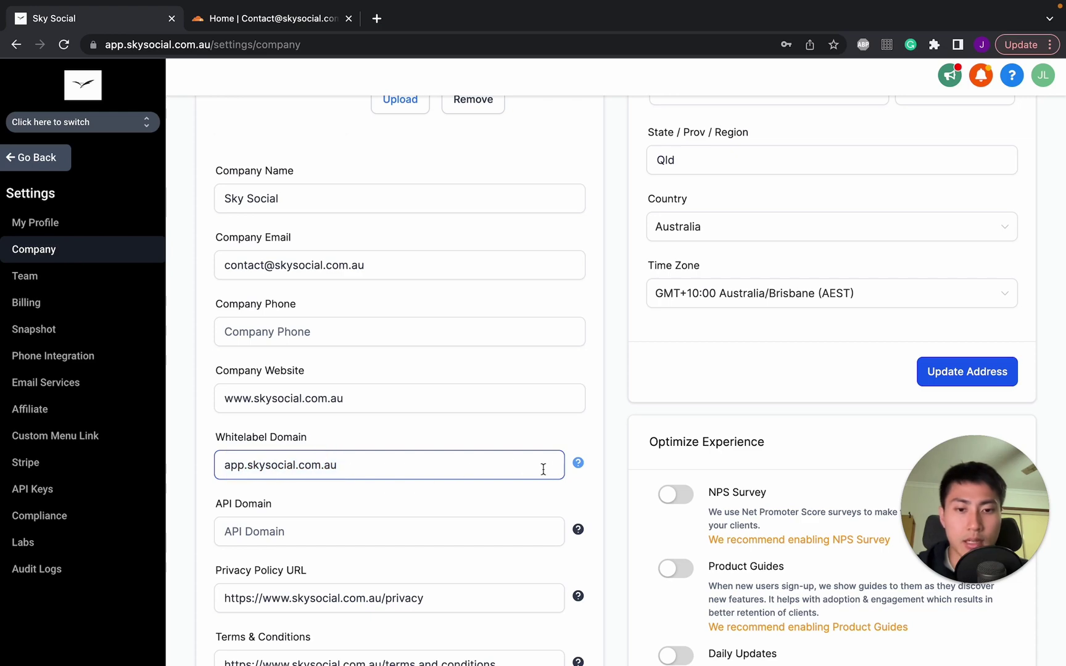
- Read the whitelabel domain help article and highlight its CNAME target app.msgsndr.com
{"action": "left_click", "coordinate": [578, 463]}
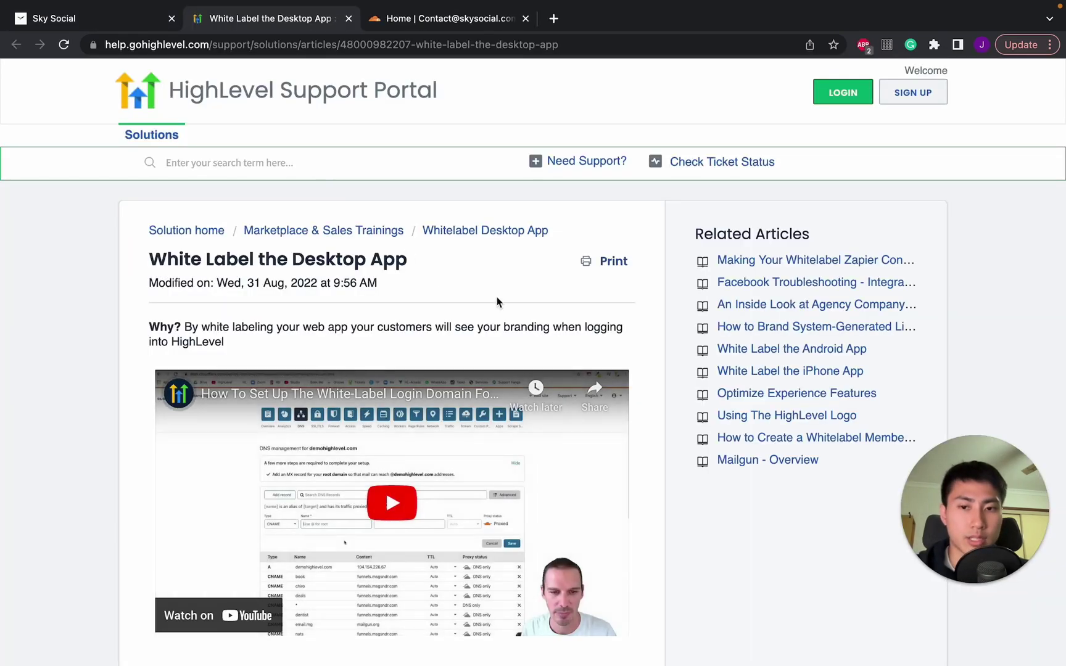
{"action": "scroll", "coordinate": [500, 302], "scroll_direction": "down", "scroll_amount": 5}
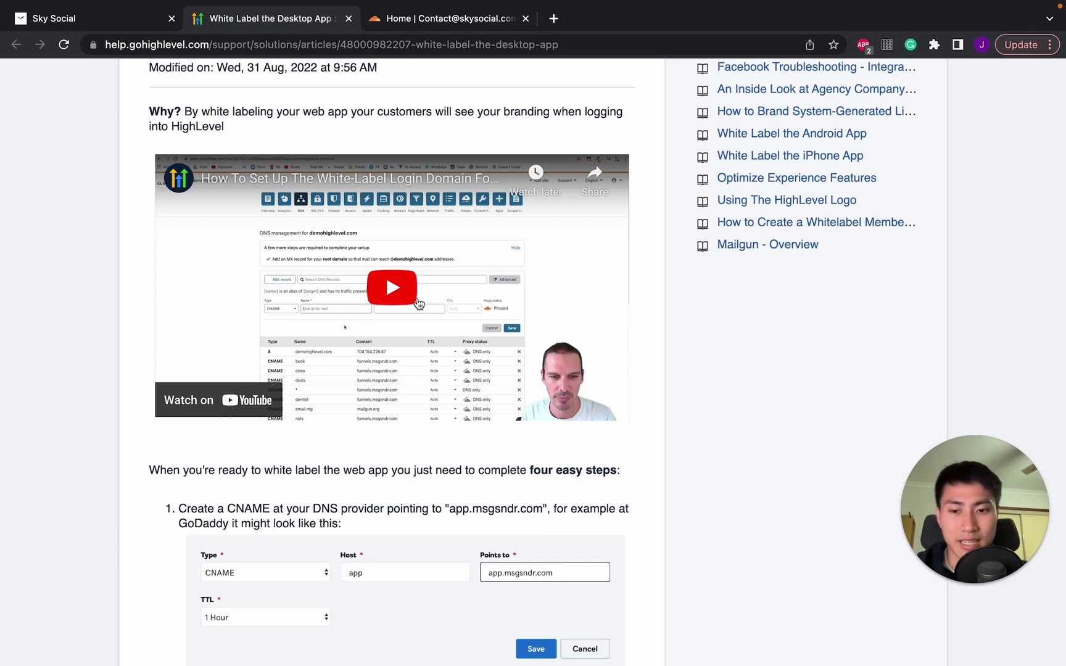
{"action": "scroll", "coordinate": [418, 304], "scroll_direction": "down", "scroll_amount": 3}
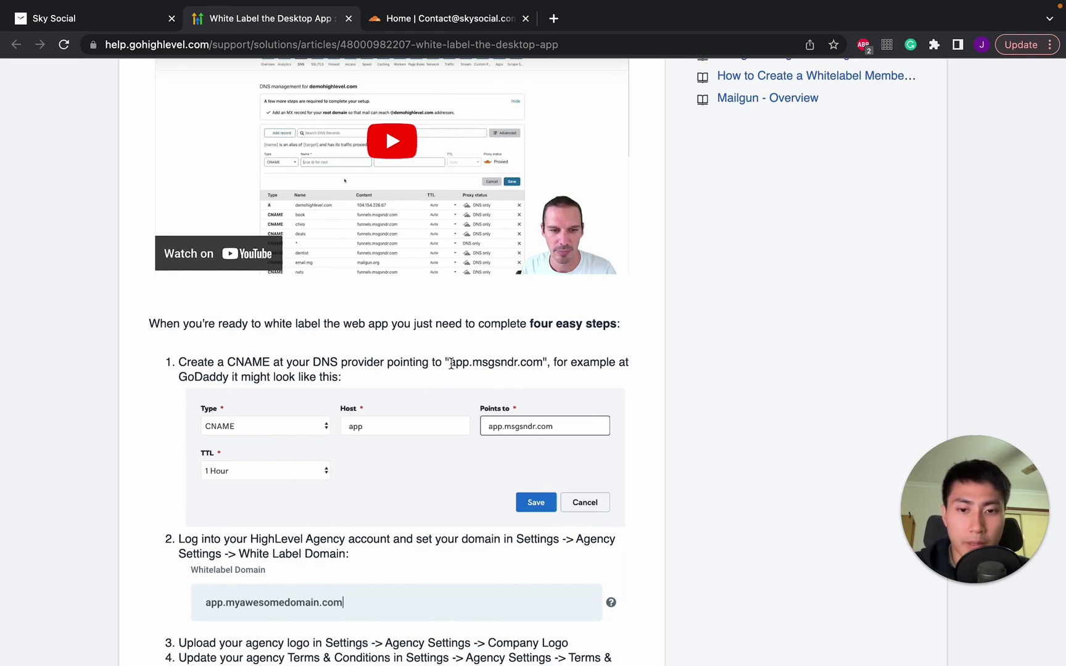
{"action": "left_click_drag", "start_coordinate": [451, 363], "coordinate": [542, 364]}
{"action": "key", "text": "ctrl+c"}
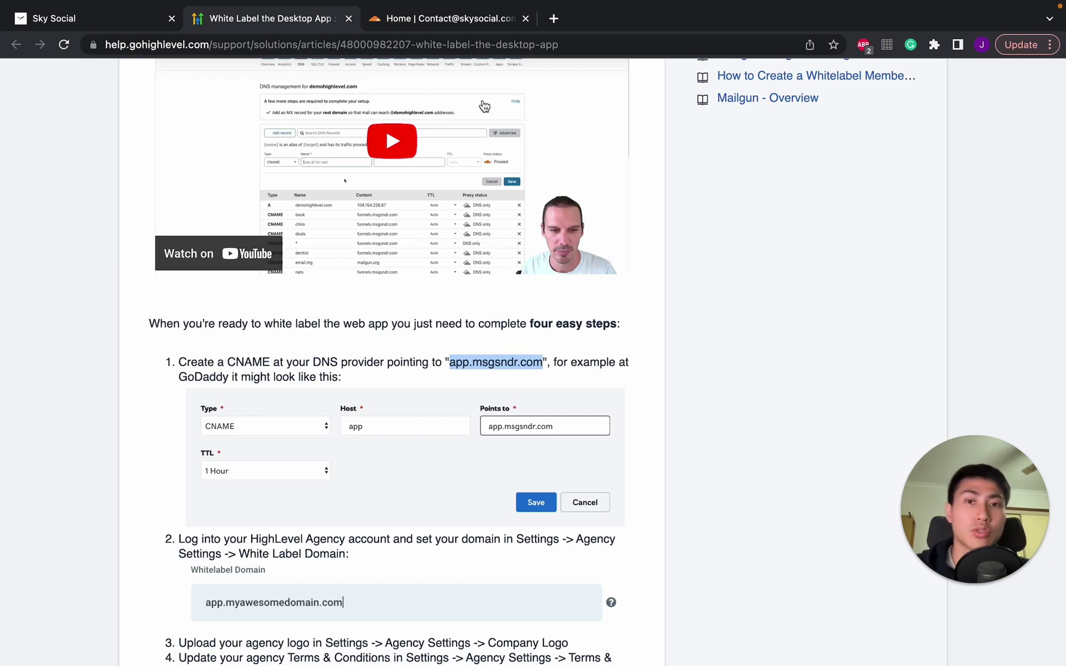
{"action": "left_click", "coordinate": [464, 23]}
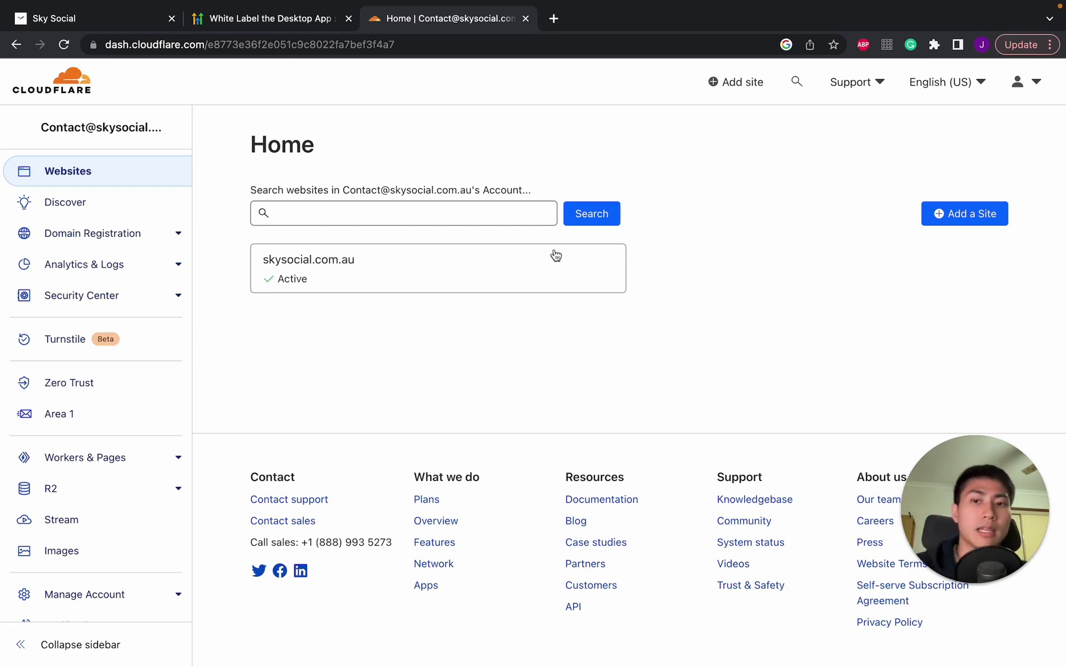
- Start a new DNS record for skysocial.com.au with type CNAME
{"action": "left_click", "coordinate": [380, 290]}
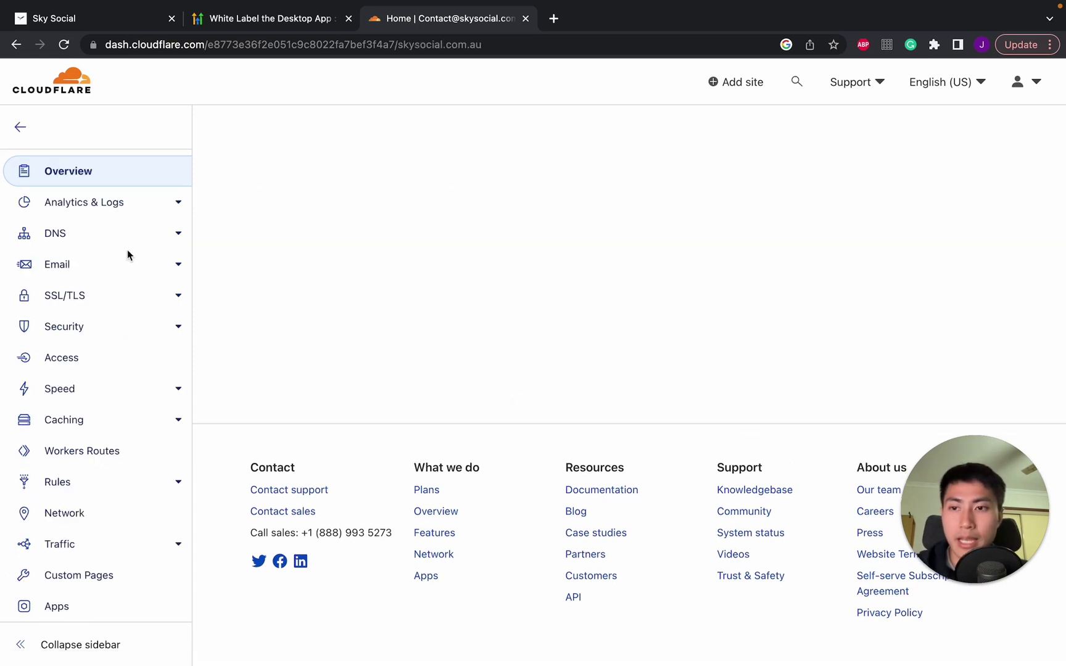
{"action": "left_click", "coordinate": [111, 236]}
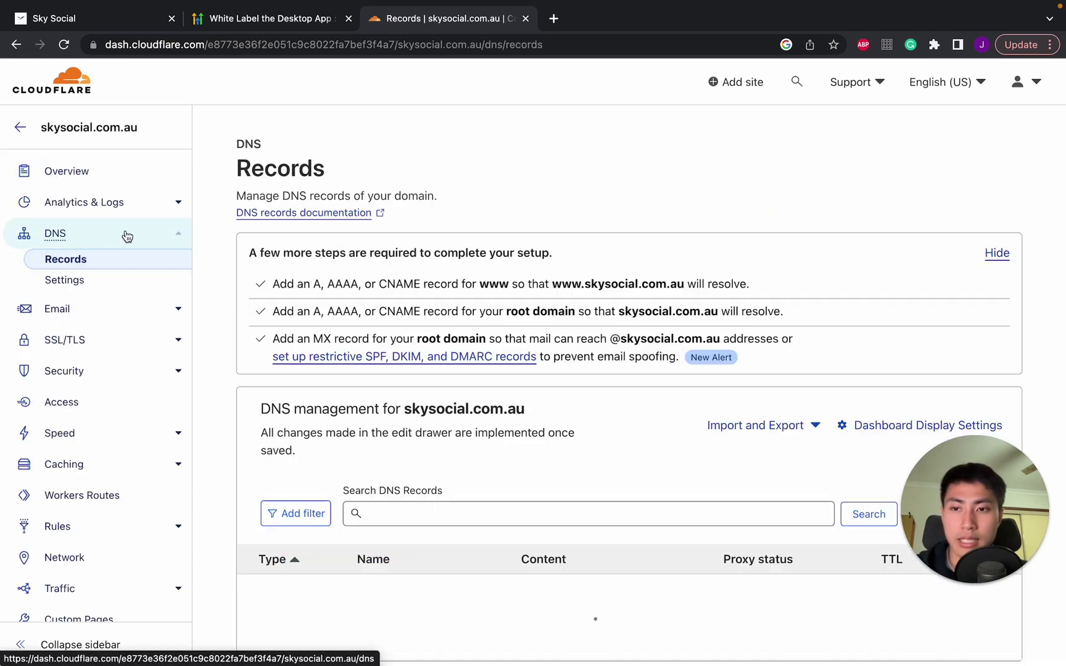
{"action": "scroll", "coordinate": [846, 172], "scroll_direction": "down", "scroll_amount": 2}
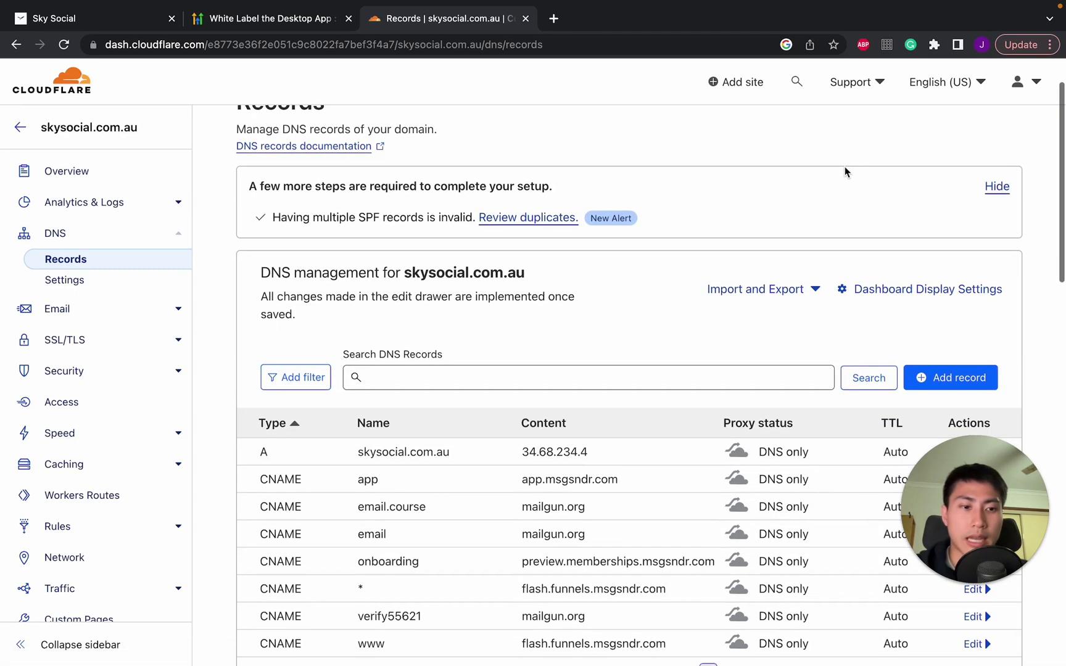
{"action": "left_click", "coordinate": [952, 388]}
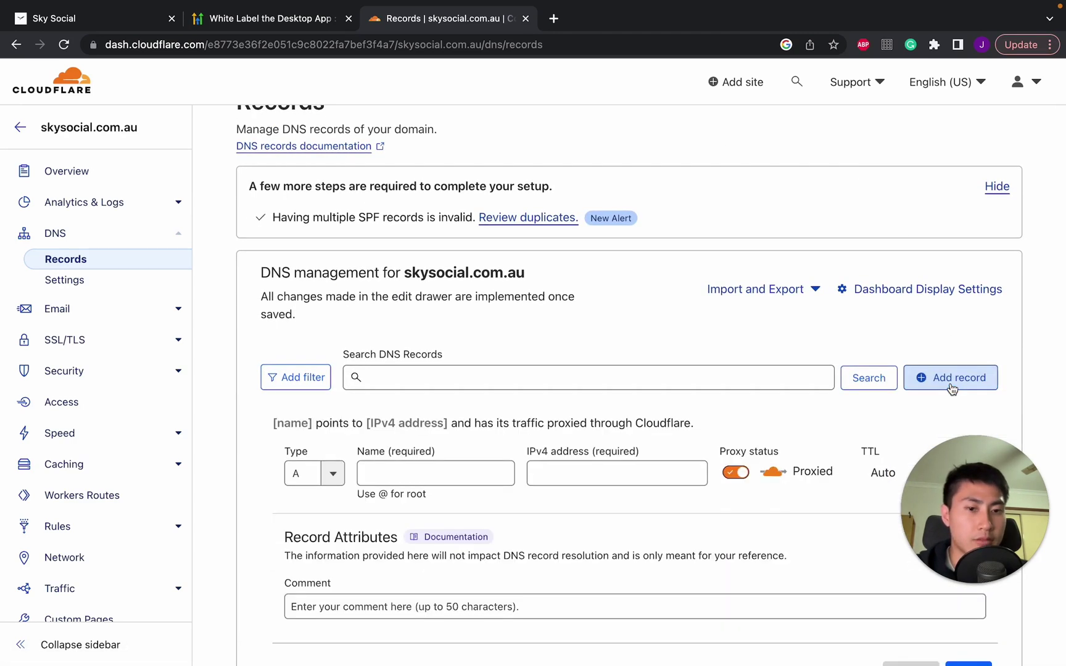
{"action": "left_click", "coordinate": [318, 478]}
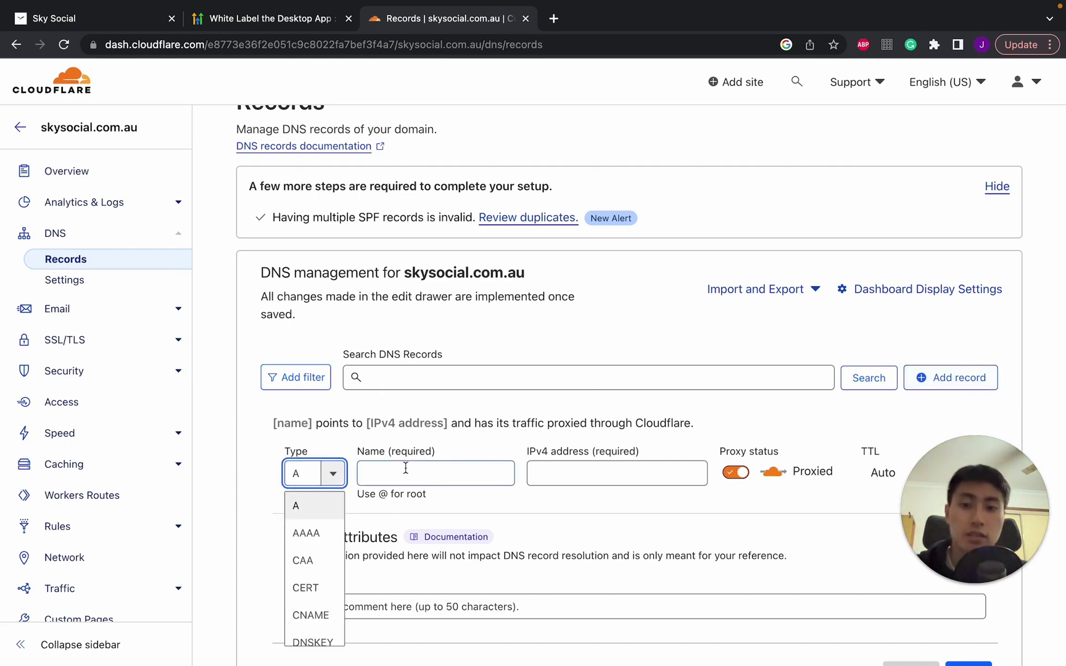
{"action": "left_click", "coordinate": [317, 604]}
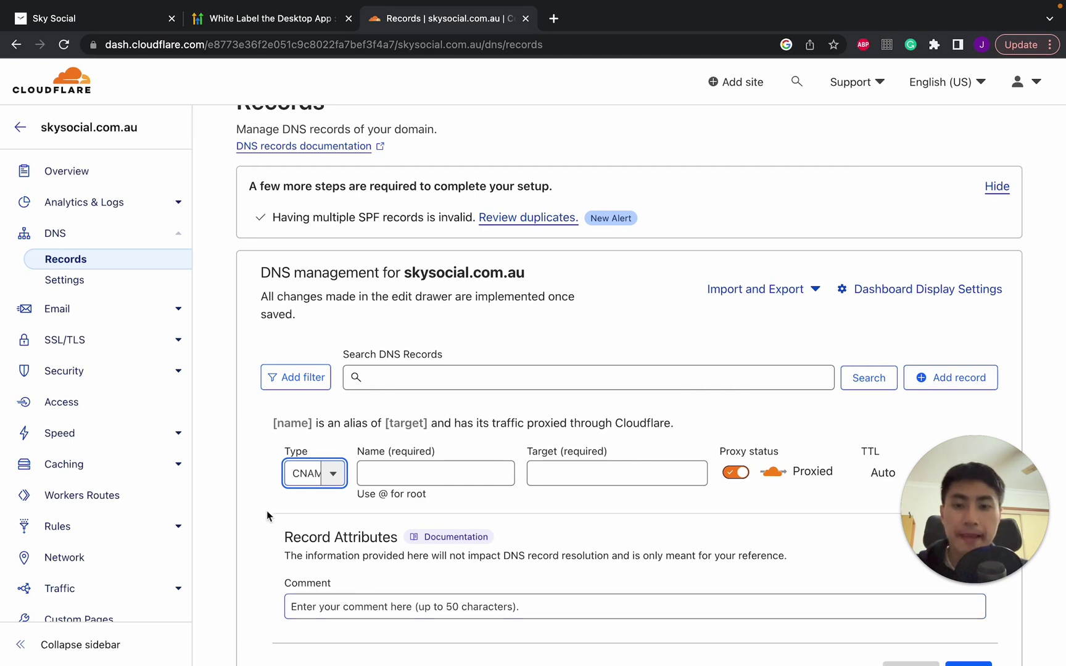
- Enter 'app' as the record name, giving hostname app.skysocial.com.au
{"action": "left_click", "coordinate": [423, 469]}
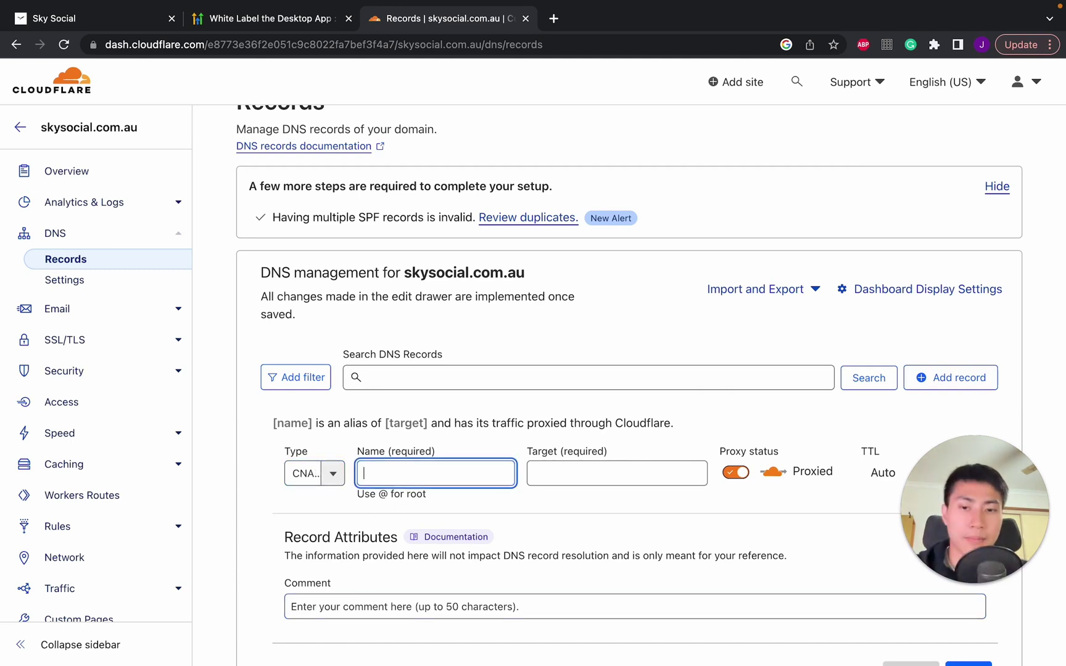
{"action": "type", "text": "app"}
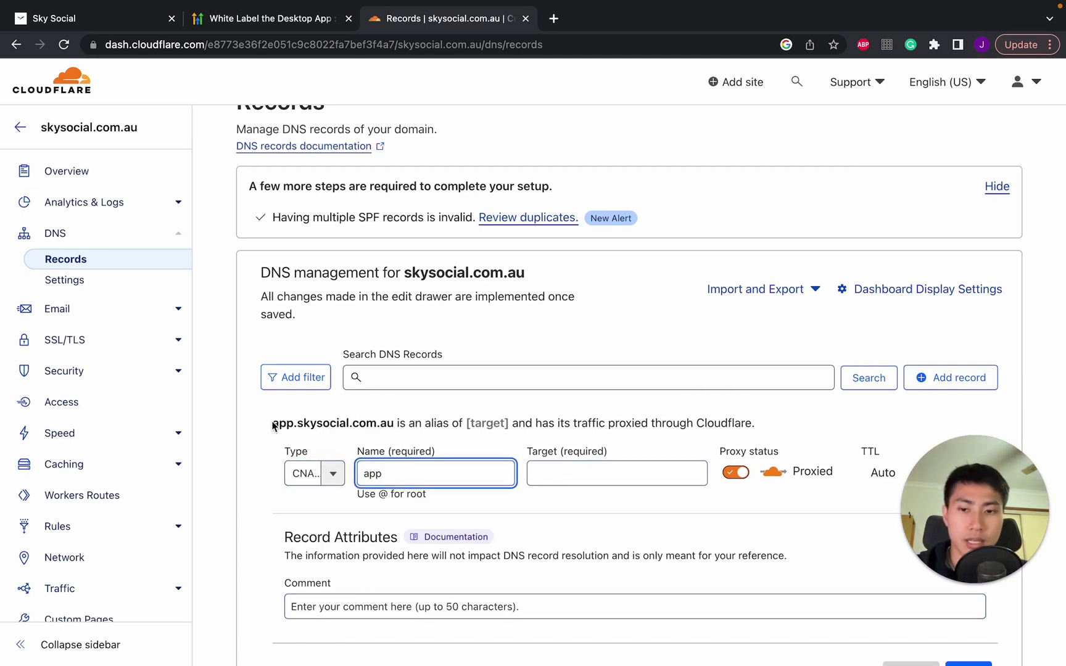
{"action": "left_click_drag", "start_coordinate": [272, 424], "coordinate": [396, 418]}
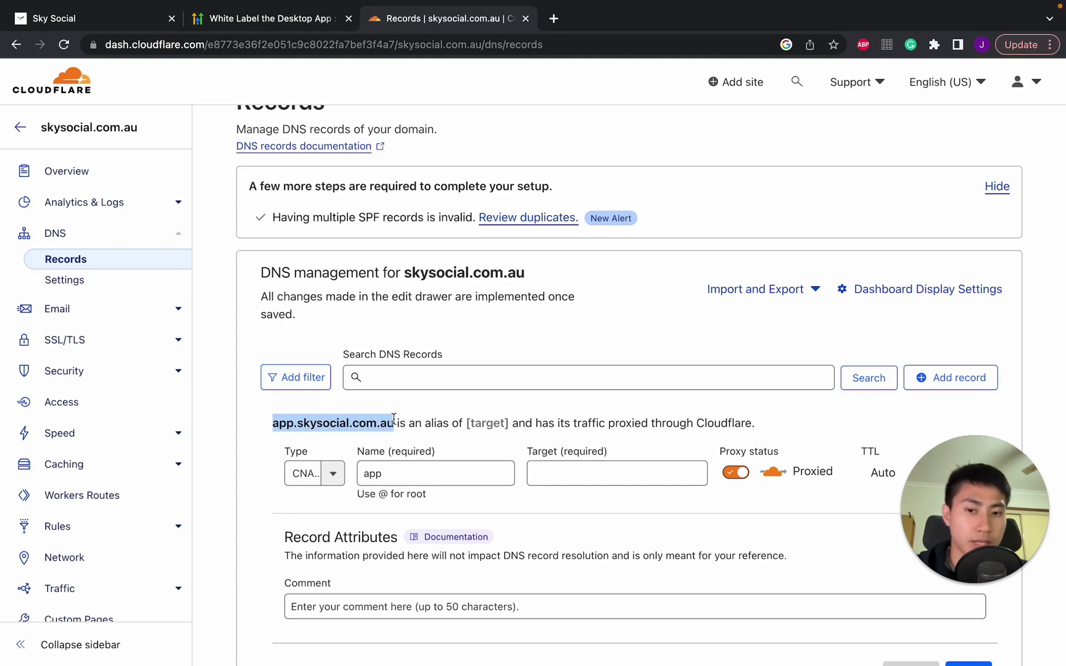
{"action": "left_click", "coordinate": [404, 479]}
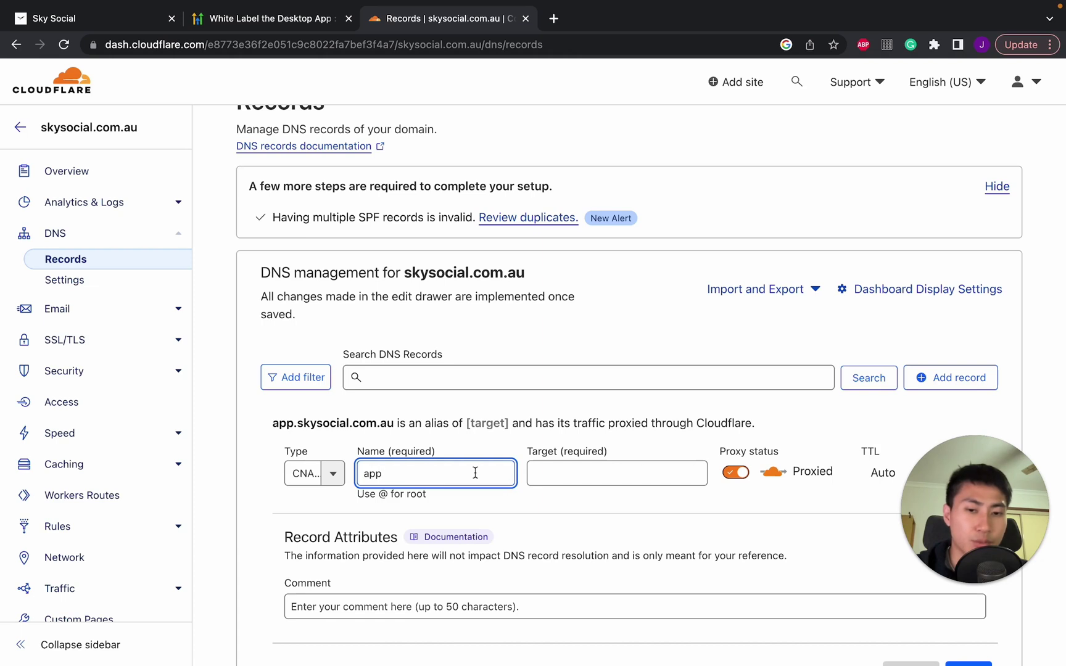
- Paste app.msgsndr.com as the target and set proxy status to DNS only
{"action": "left_click", "coordinate": [580, 480]}
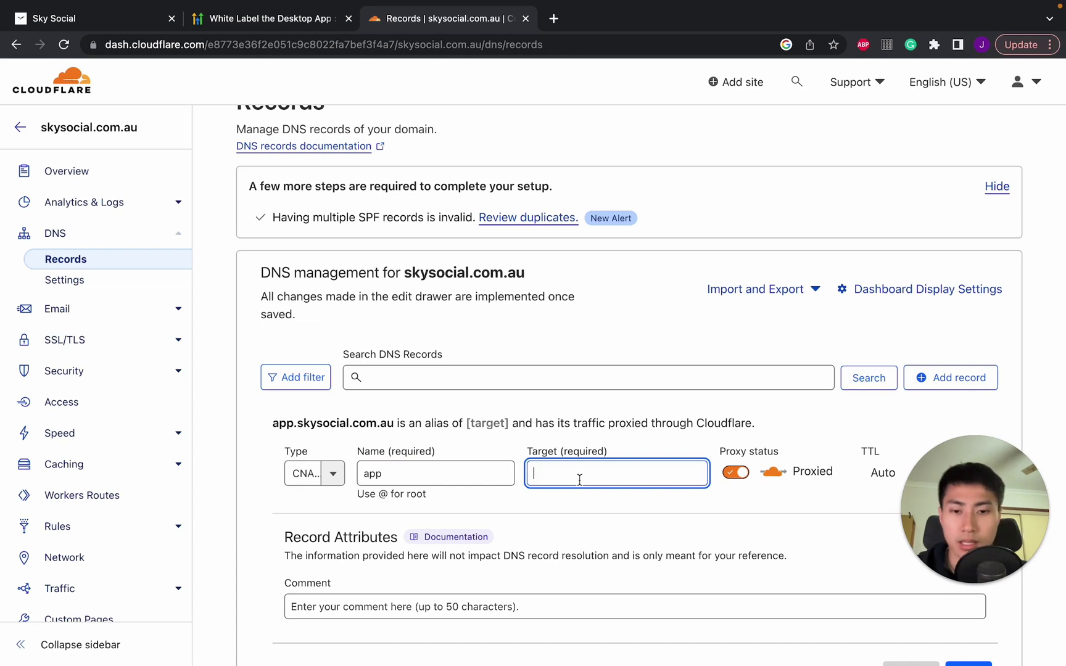
{"action": "key", "text": "ctrl+v"}
{"action": "scroll", "coordinate": [628, 495], "scroll_direction": "down", "scroll_amount": 1}
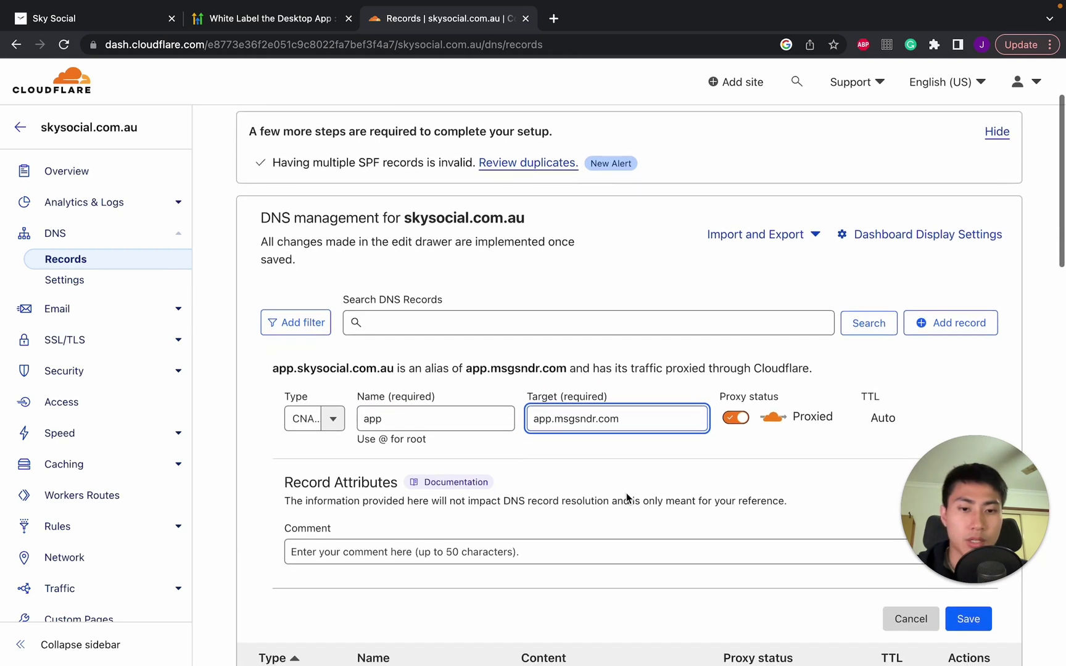
{"action": "left_click", "coordinate": [743, 421]}
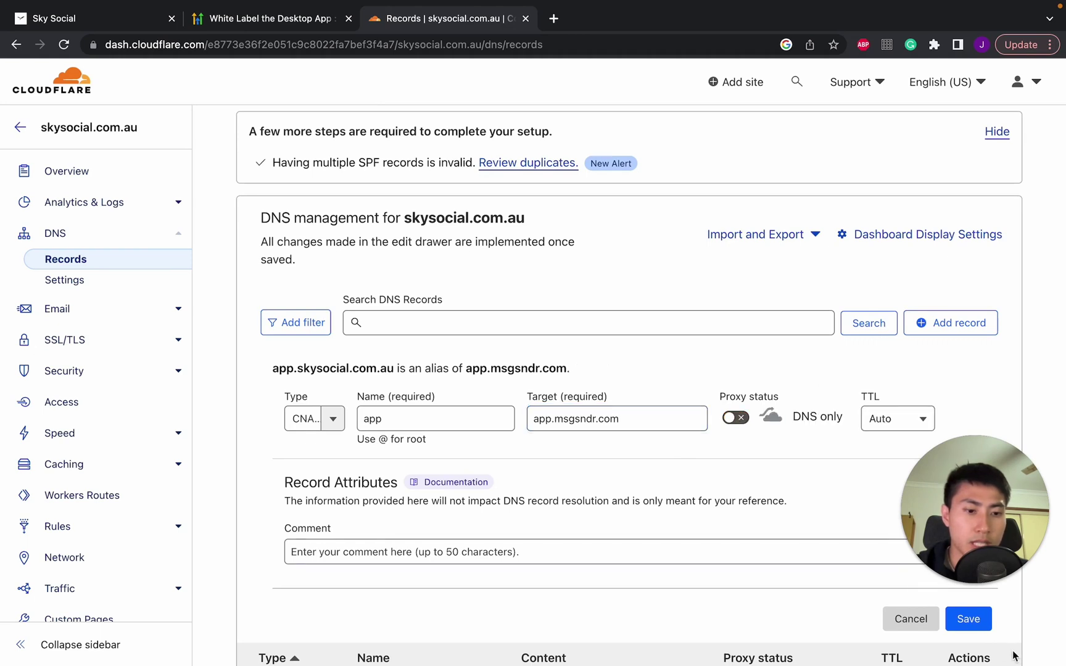
{"action": "scroll", "coordinate": [831, 560], "scroll_direction": "down", "scroll_amount": 1}
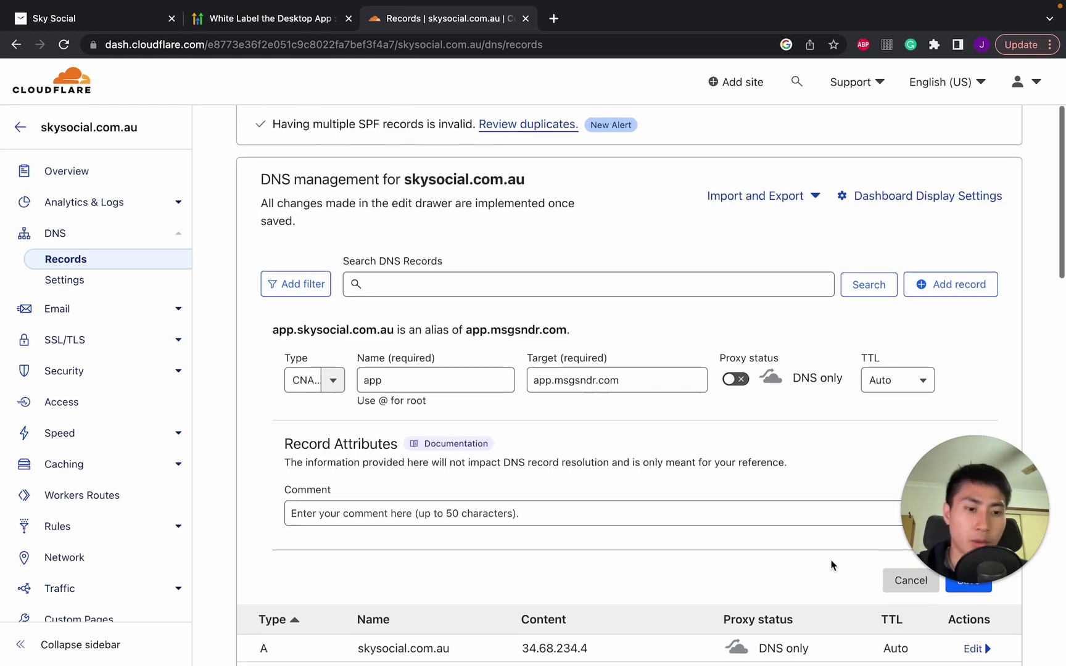
{"action": "scroll", "coordinate": [831, 566], "scroll_direction": "up", "scroll_amount": 1}
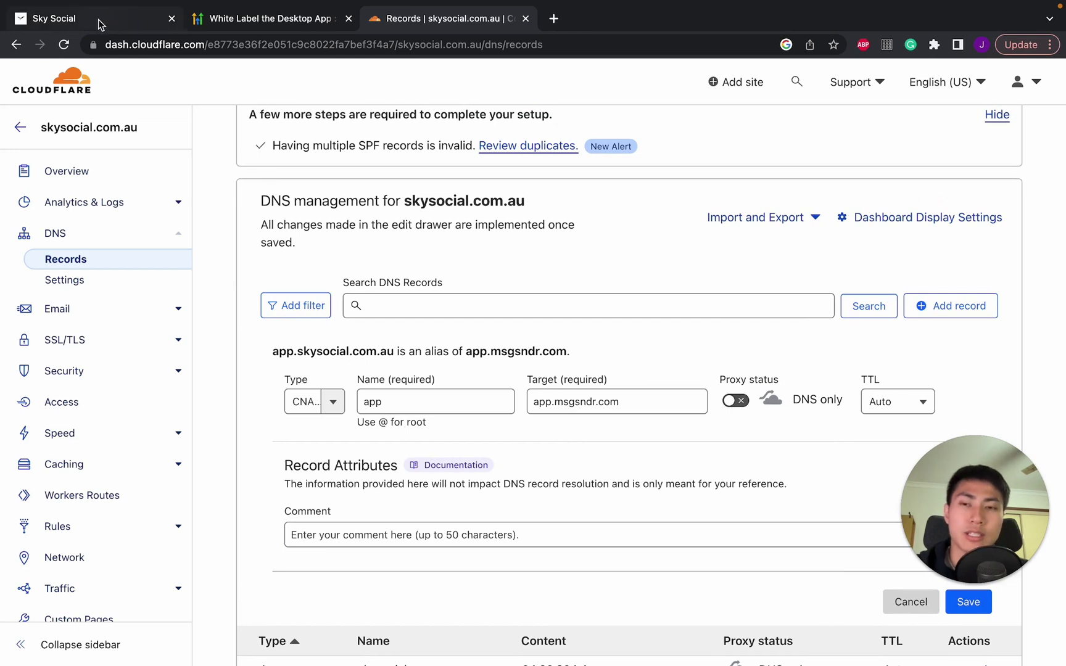
{"action": "left_click", "coordinate": [99, 20]}
- Copy the whitelabel domain and load app.skysocial.com.au in a new tab
{"action": "left_click", "coordinate": [406, 465]}
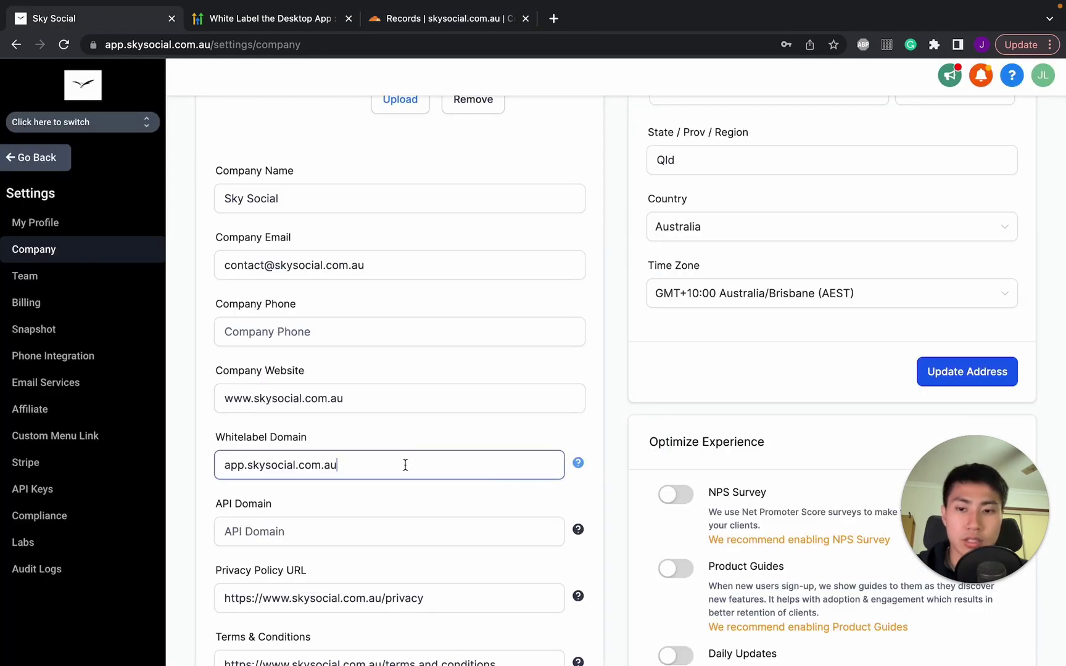
{"action": "left_click_drag", "start_coordinate": [406, 464], "coordinate": [216, 464]}
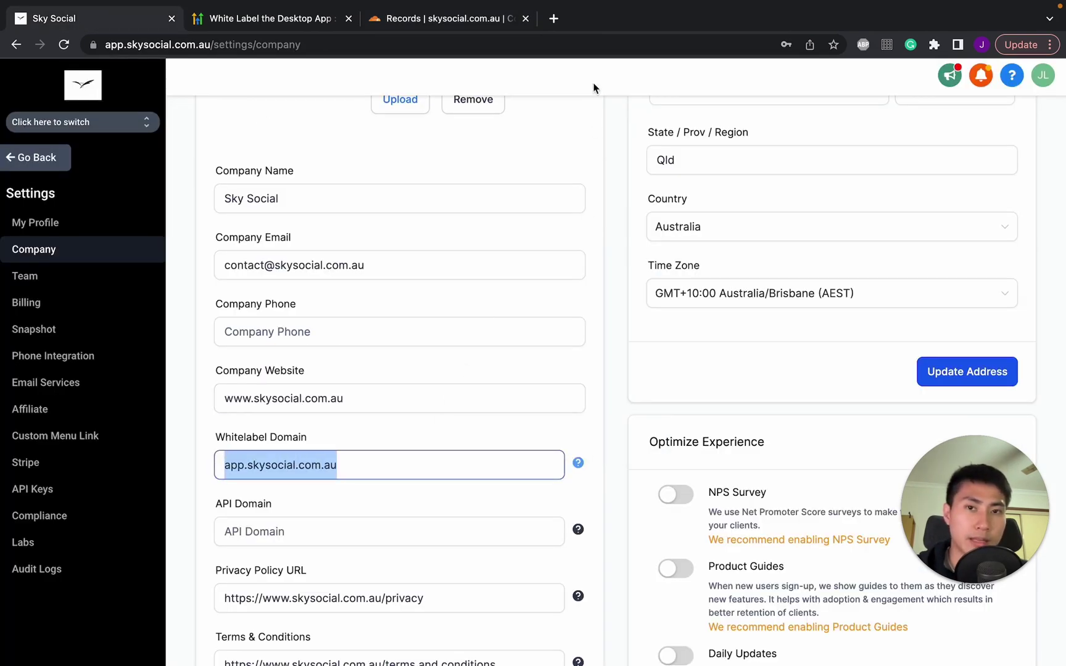
{"action": "left_click", "coordinate": [553, 19]}
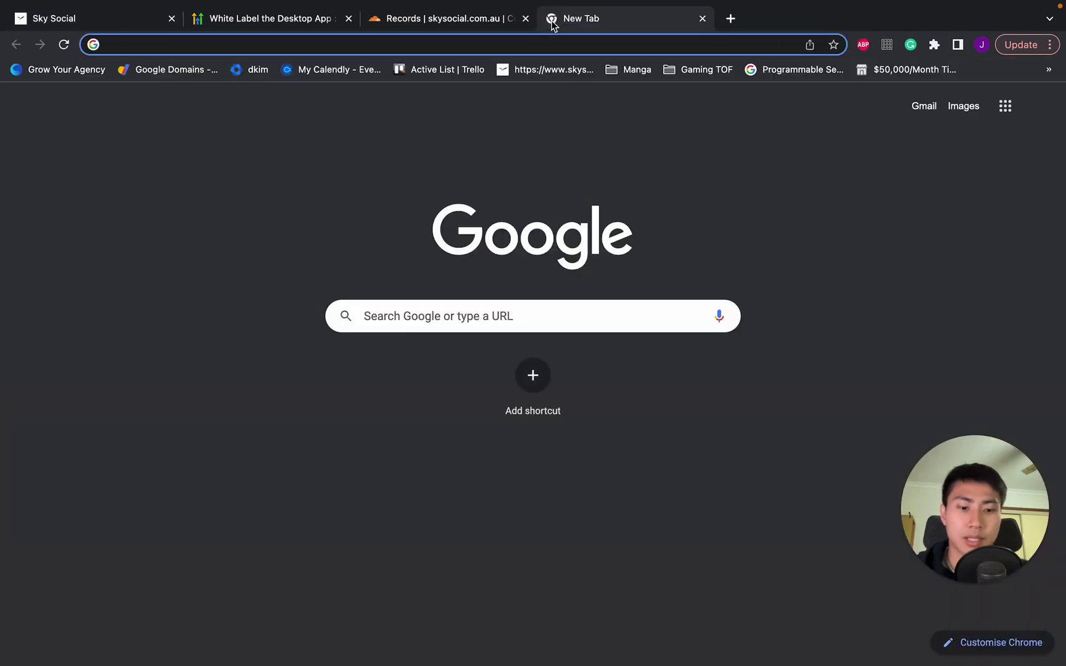
{"action": "type", "text": "app"}
{"action": "key", "text": "Return"}
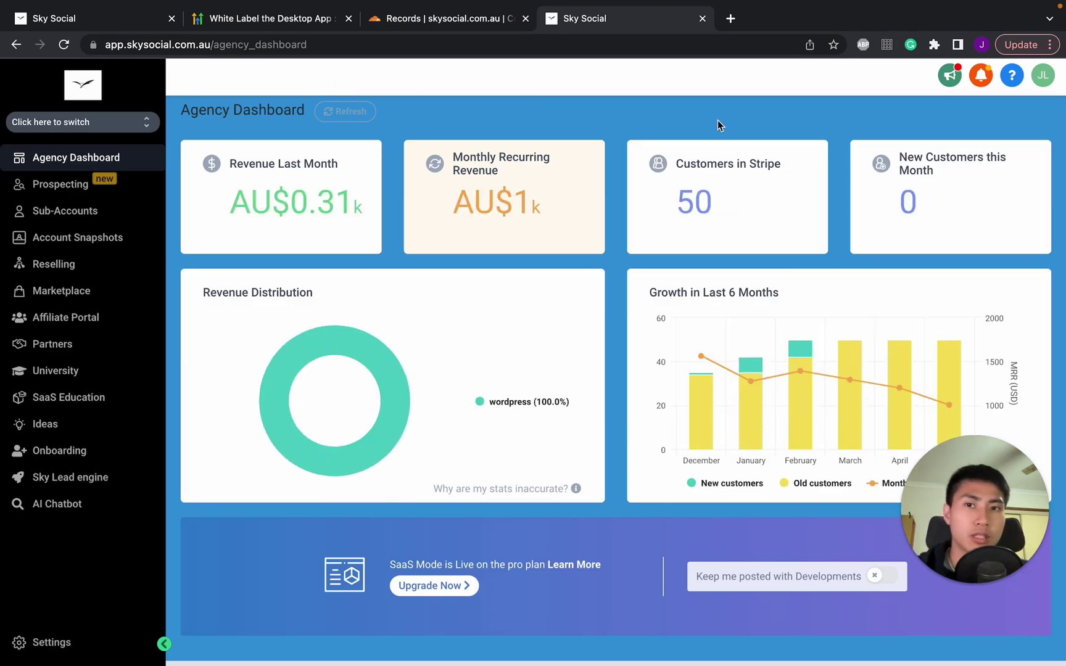
{"action": "left_click", "coordinate": [1042, 76]}
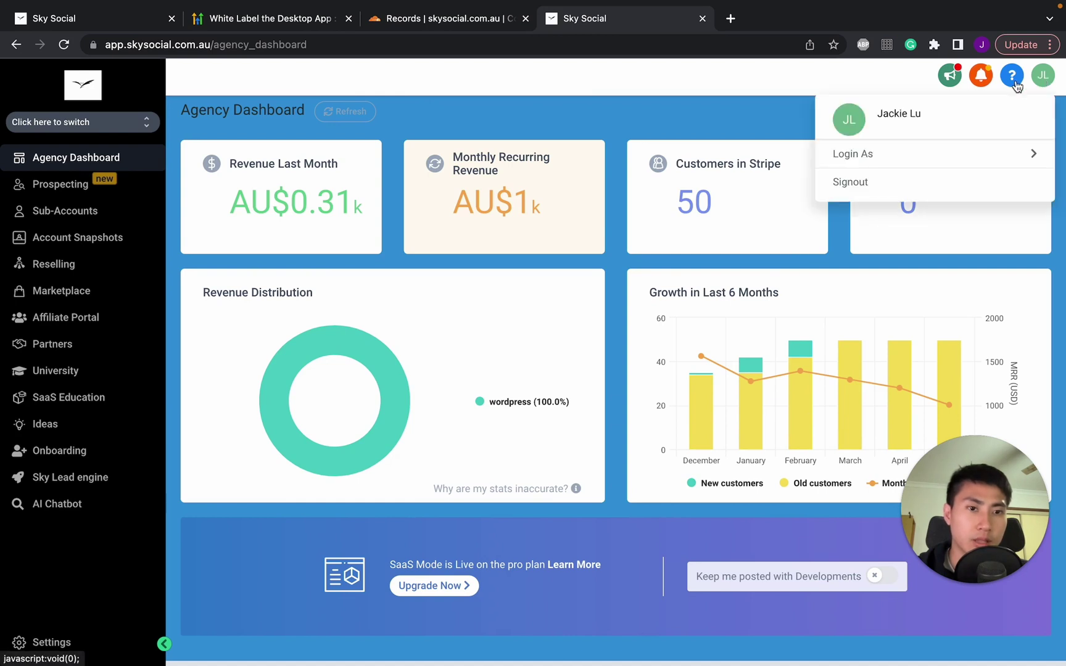
- Sign out to reveal the branded Sky Social login page at app.skysocial.com.au
{"action": "left_click", "coordinate": [921, 191]}
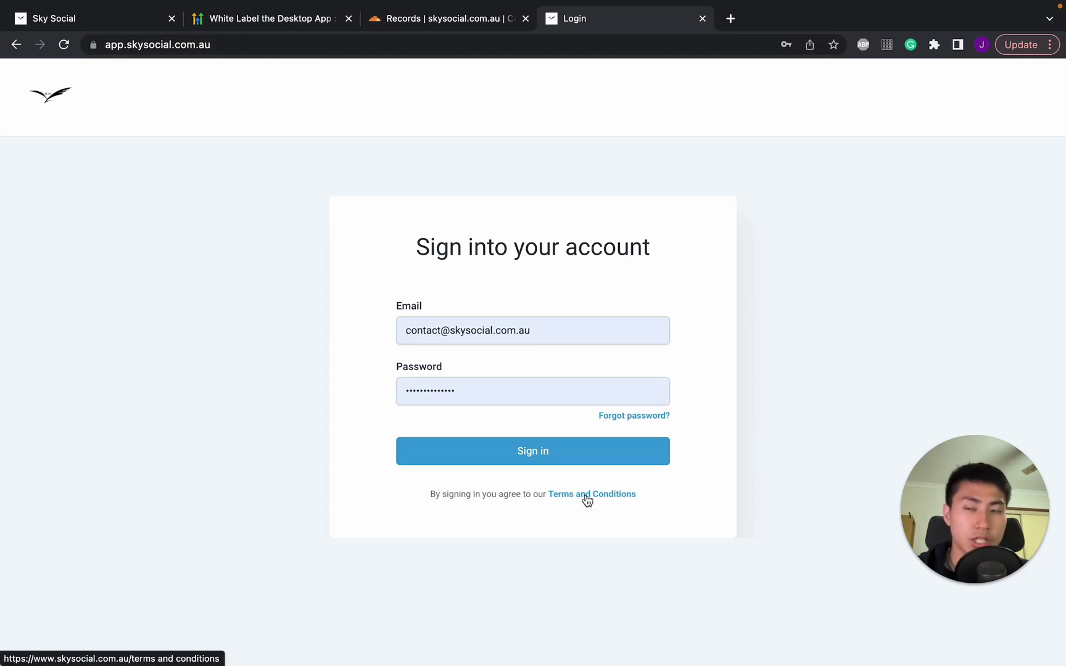
{"action": "mouse_move", "coordinate": [76, 7]}
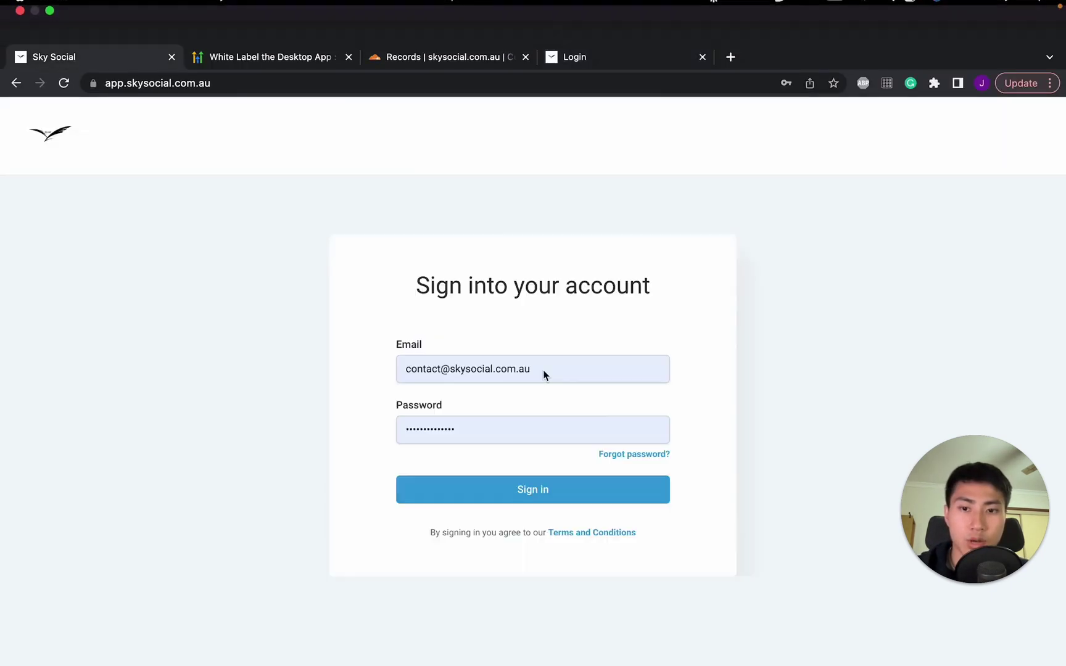
{"action": "left_click", "coordinate": [548, 457]}
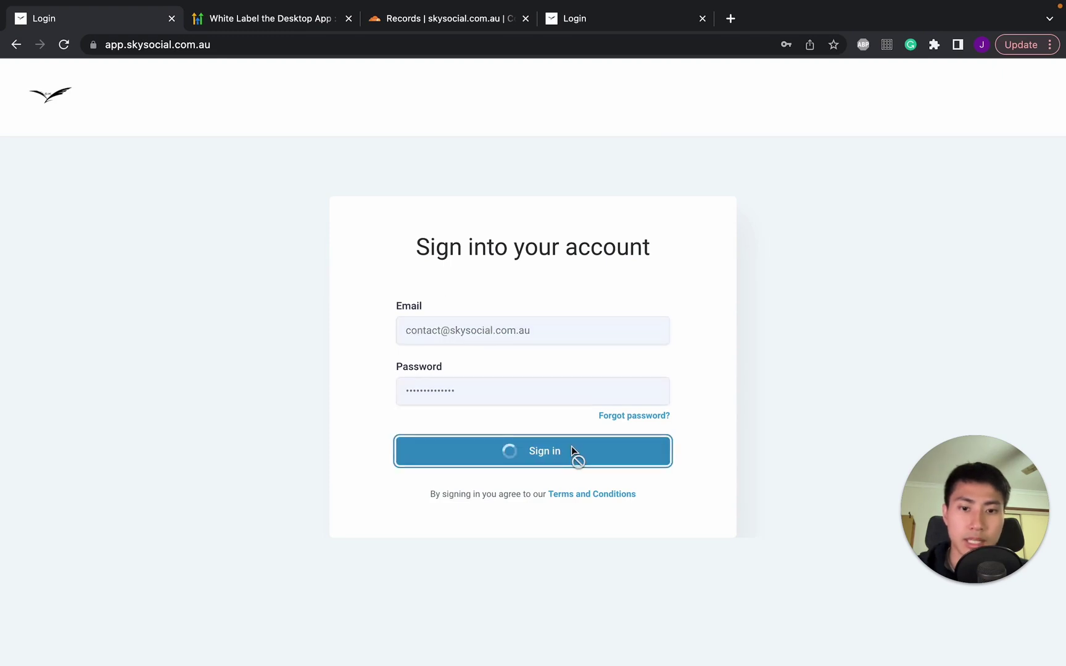
{"action": "left_click", "coordinate": [637, 20]}
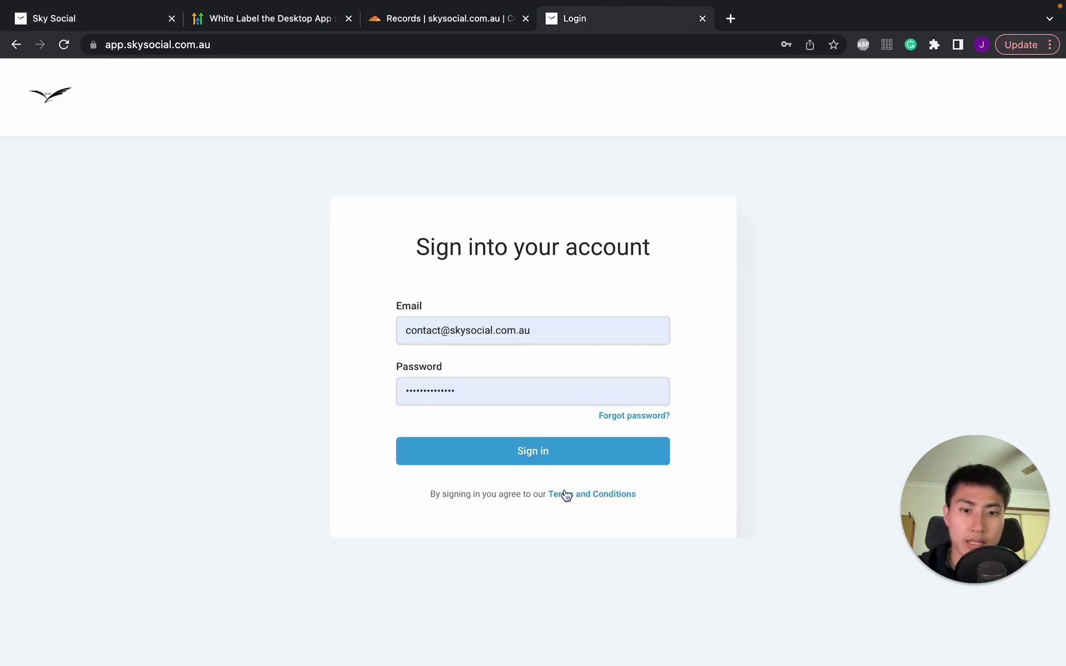
{"action": "left_click", "coordinate": [80, 20]}
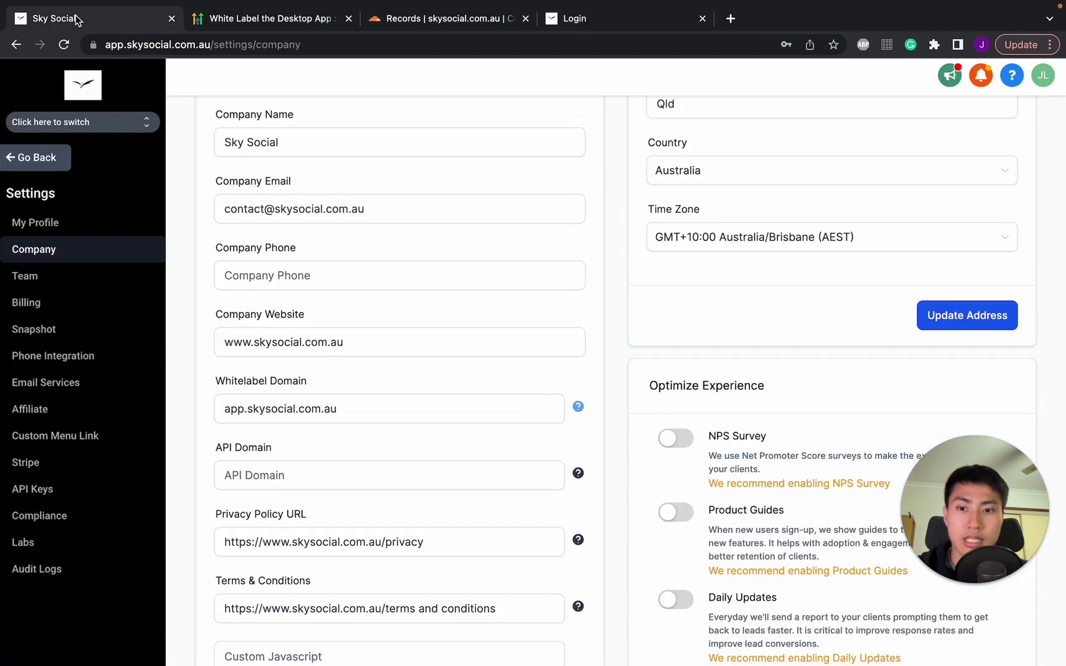
{"action": "scroll", "coordinate": [430, 438], "scroll_direction": "down", "scroll_amount": 3}
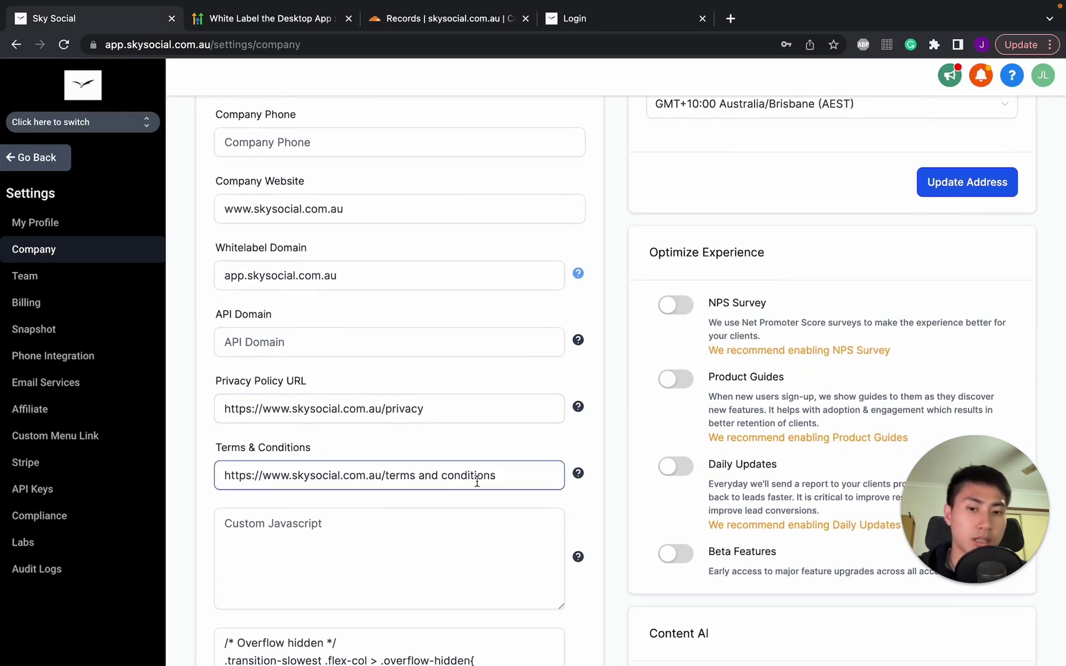
{"action": "mouse_move", "coordinate": [578, 475]}
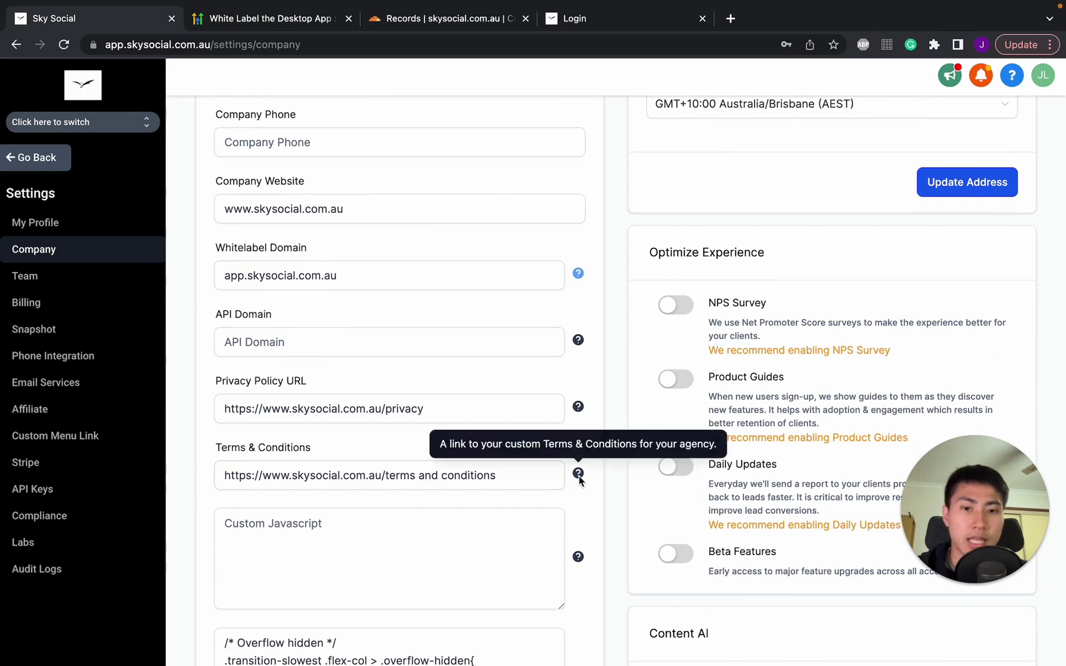
{"action": "left_click", "coordinate": [478, 349]}
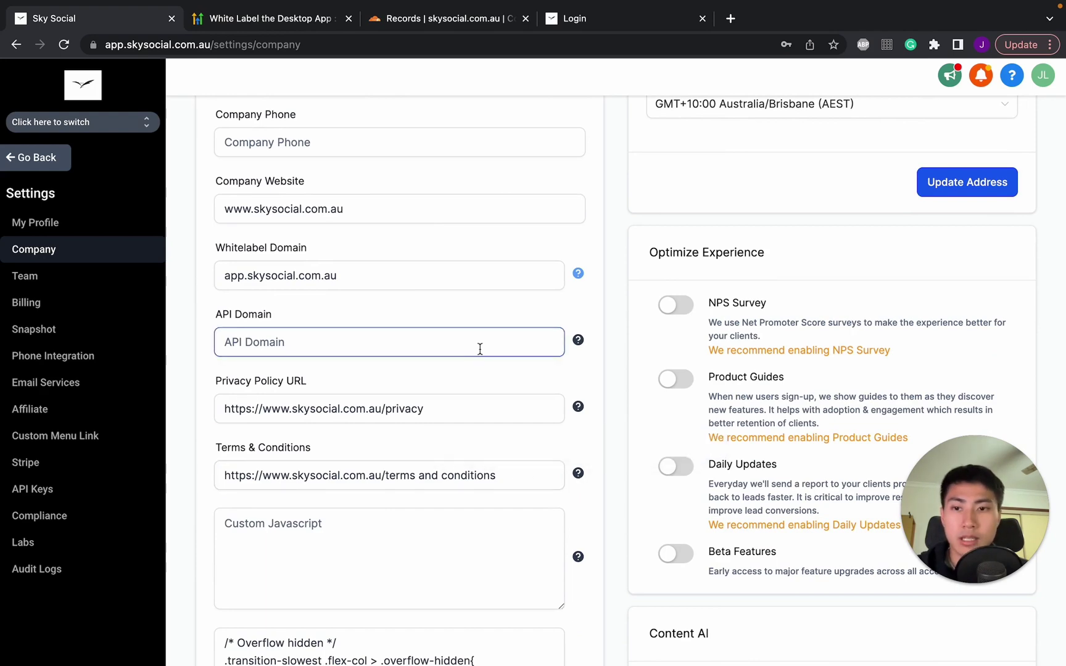
{"action": "scroll", "coordinate": [480, 350], "scroll_direction": "up", "scroll_amount": 3}
{"action": "scroll", "coordinate": [480, 349], "scroll_direction": "up", "scroll_amount": 6}
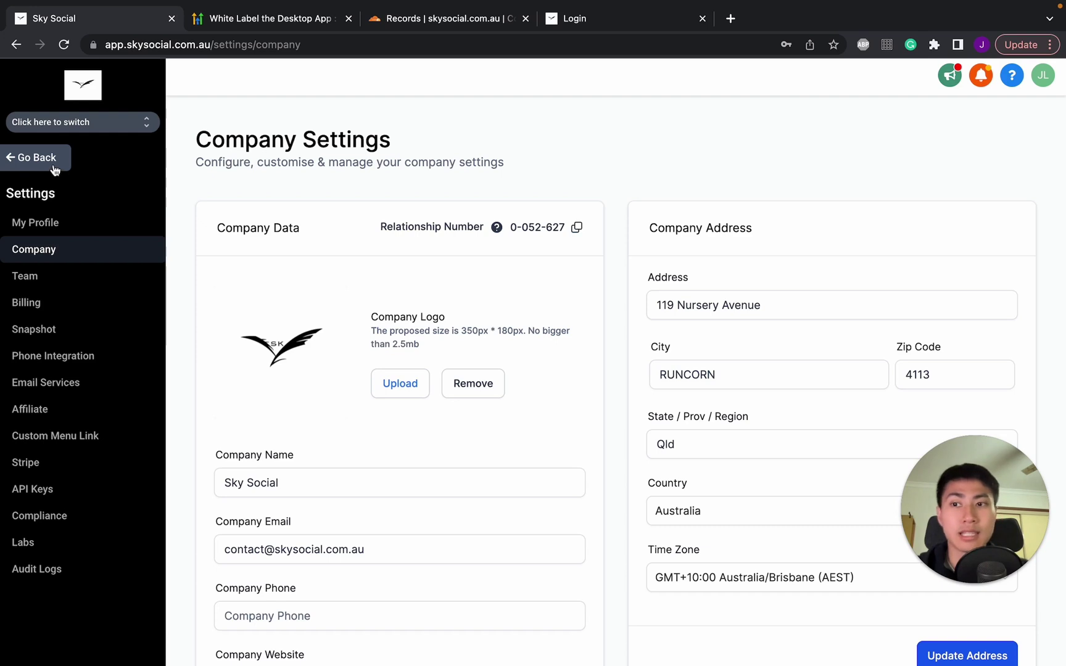
- Go back from the settings to the Agency Dashboard at /agency_dashboard
{"action": "left_click", "coordinate": [37, 158]}
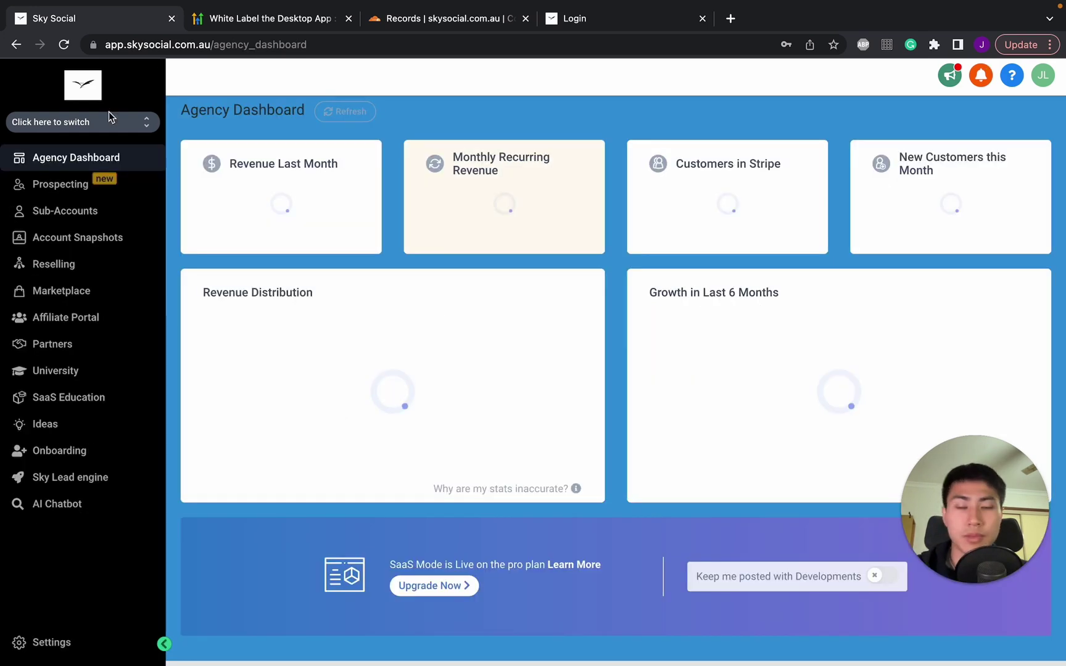